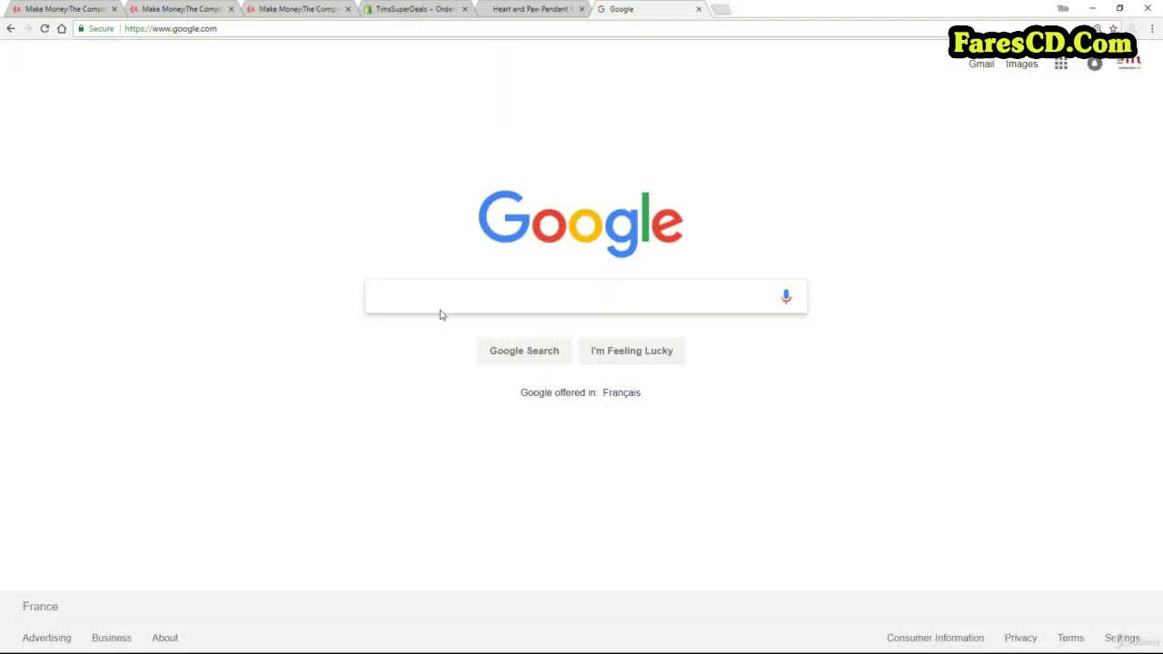
Search Google for "chrome web store" and open the Chrome Web Store's extensions page
{"action": "type", "text": "chrome web store"}
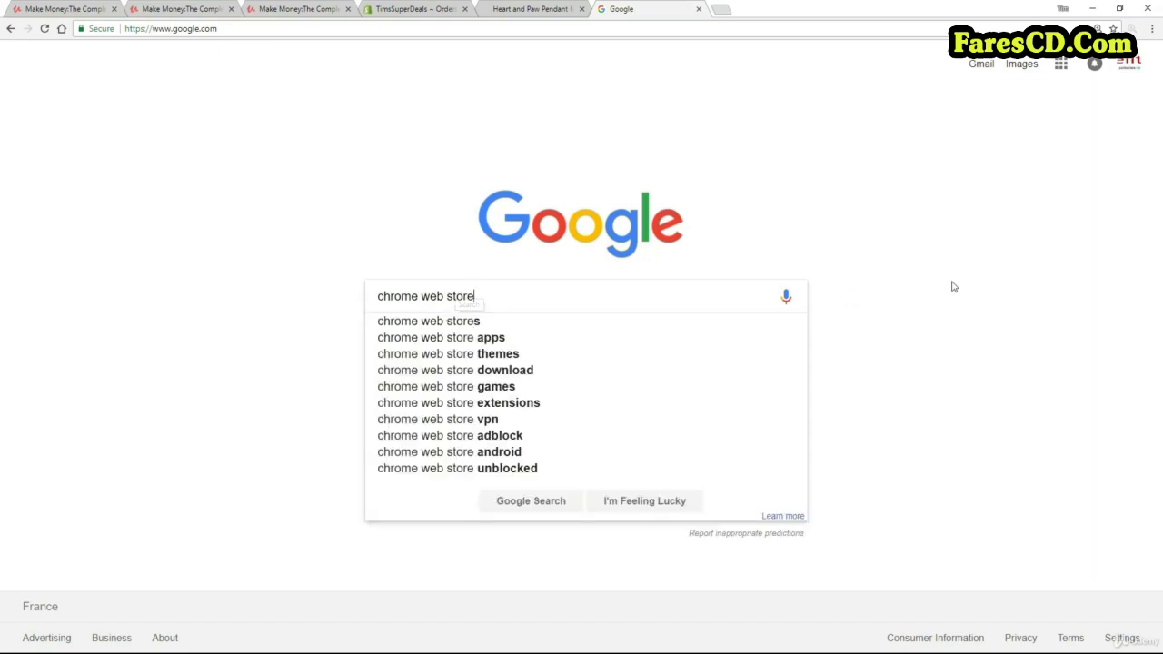
{"action": "left_click", "coordinate": [953, 283]}
{"action": "left_click", "coordinate": [535, 356]}
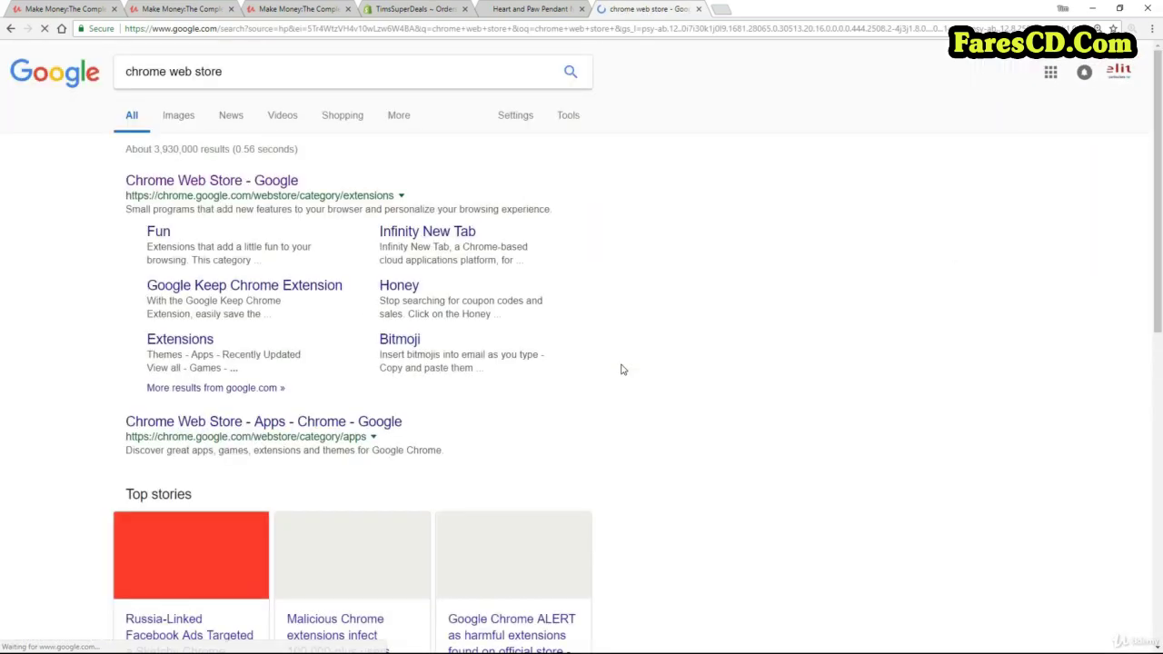
{"action": "left_click", "coordinate": [215, 184]}
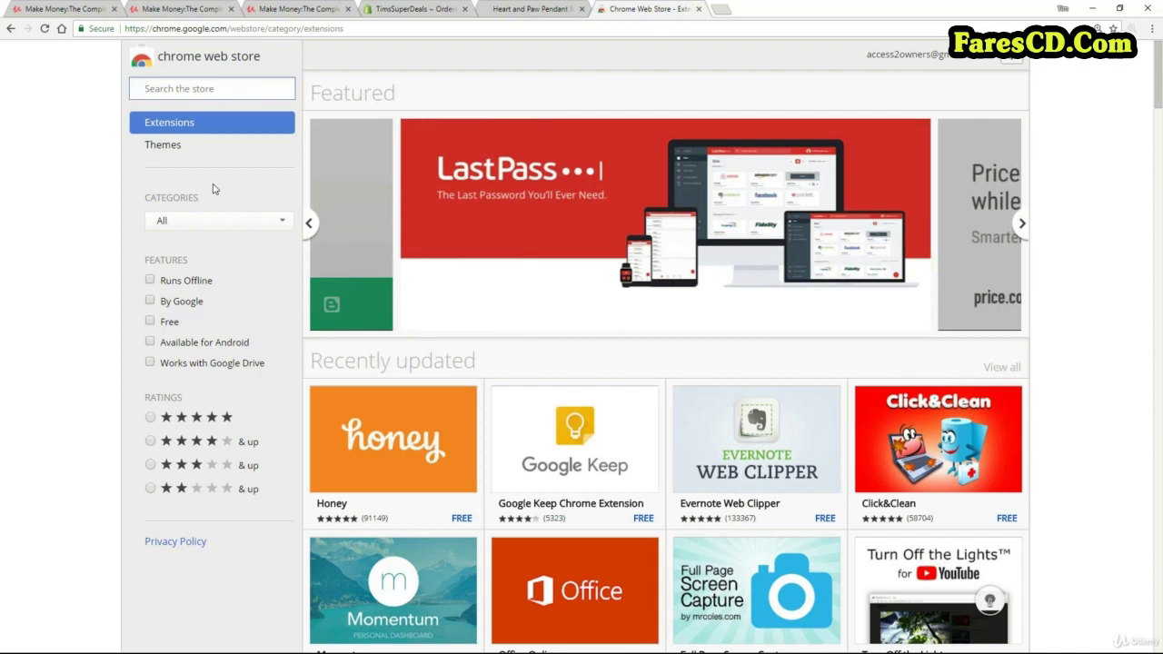
Search the store for "oberlo aliexpress" and add the Oberlo - Aliexpress.com Product Importer extension to Chrome
{"action": "left_click", "coordinate": [221, 89]}
{"action": "type", "text": "oberlo"}
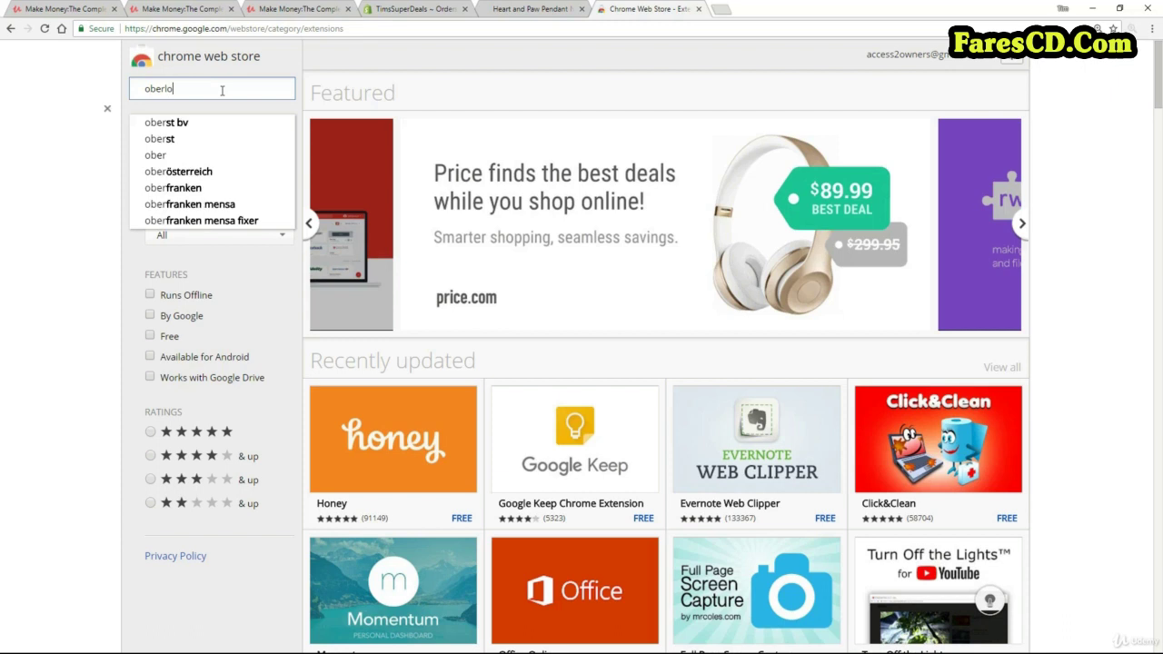
{"action": "type", "text": " aliexpress"}
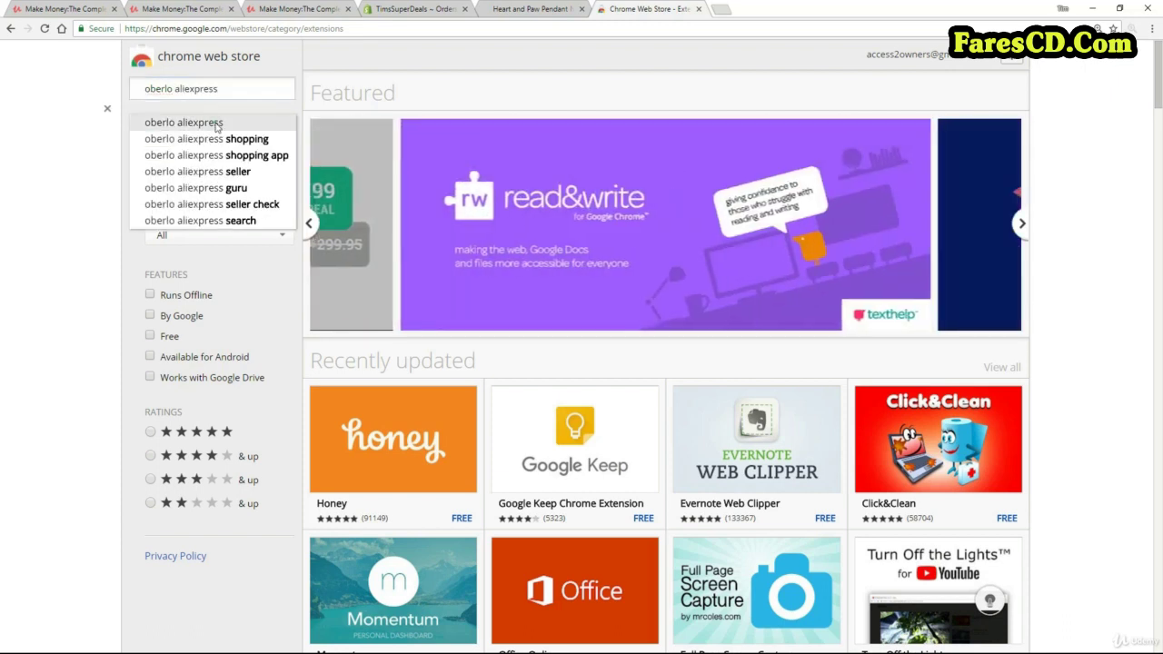
{"action": "left_click", "coordinate": [215, 123]}
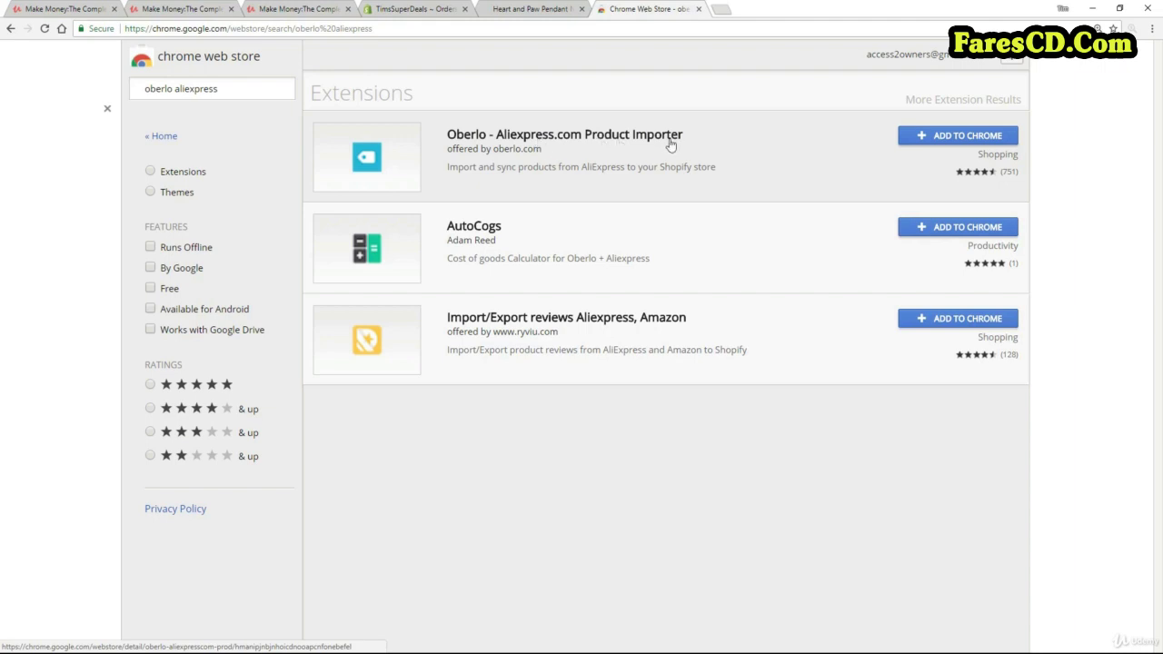
{"action": "left_click", "coordinate": [954, 138]}
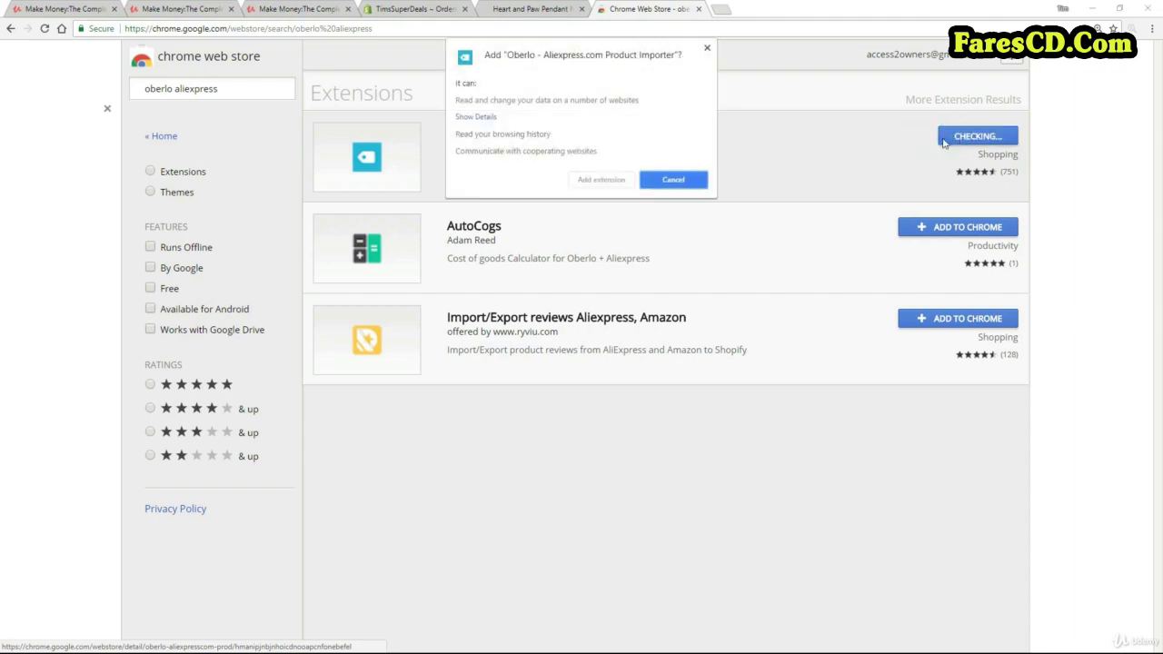
{"action": "left_click", "coordinate": [605, 180]}
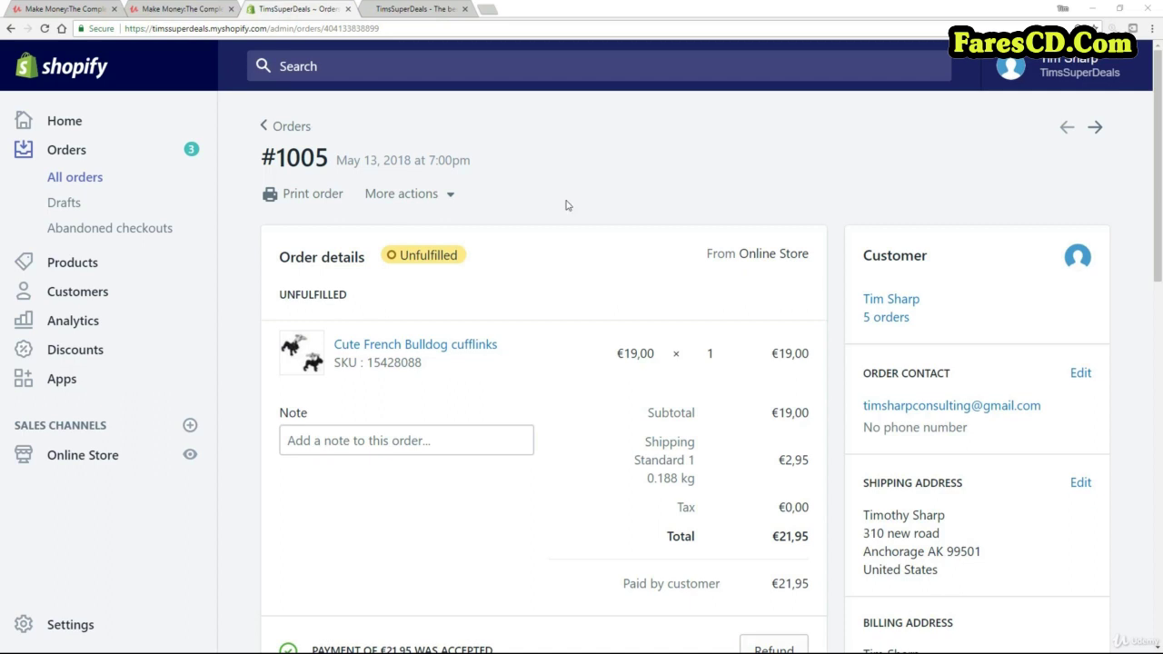
Check the payment status of the Cute French Bulldog cufflinks order in Shopify
{"action": "scroll", "coordinate": [510, 281], "scroll_direction": "down", "scroll_amount": 2}
{"action": "scroll", "coordinate": [504, 290], "scroll_direction": "down", "scroll_amount": 1}
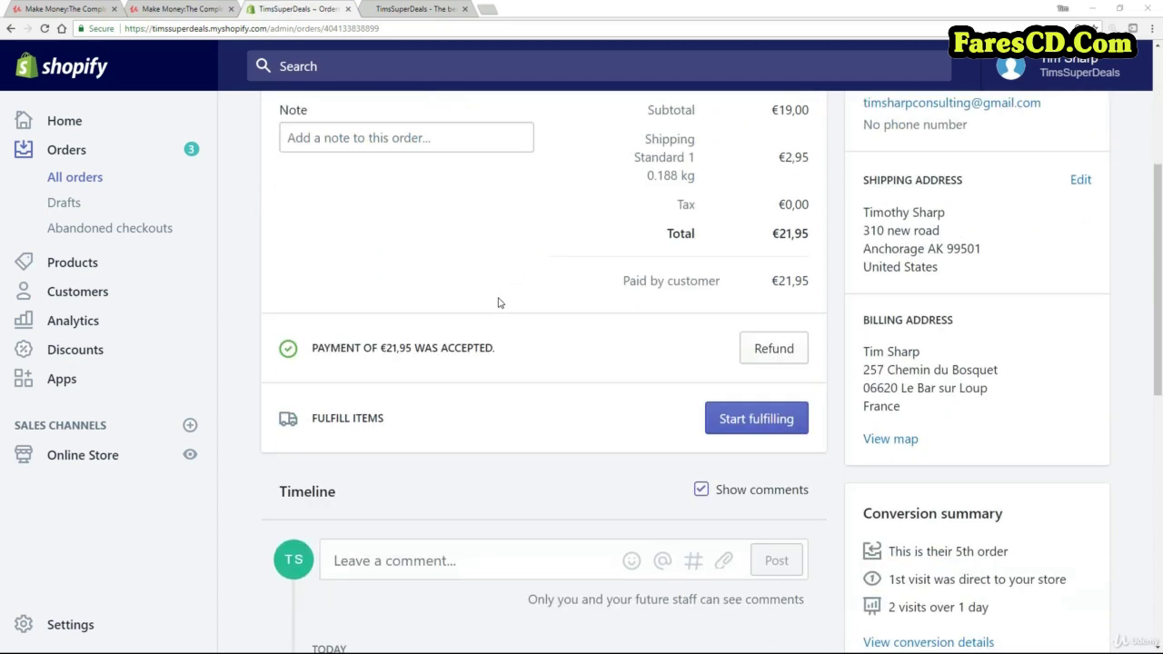
{"action": "left_click_drag", "start_coordinate": [312, 348], "coordinate": [514, 355]}
{"action": "left_click", "coordinate": [571, 362]}
Open Oberlo from the store's installed apps and display its orders
{"action": "left_click", "coordinate": [76, 381]}
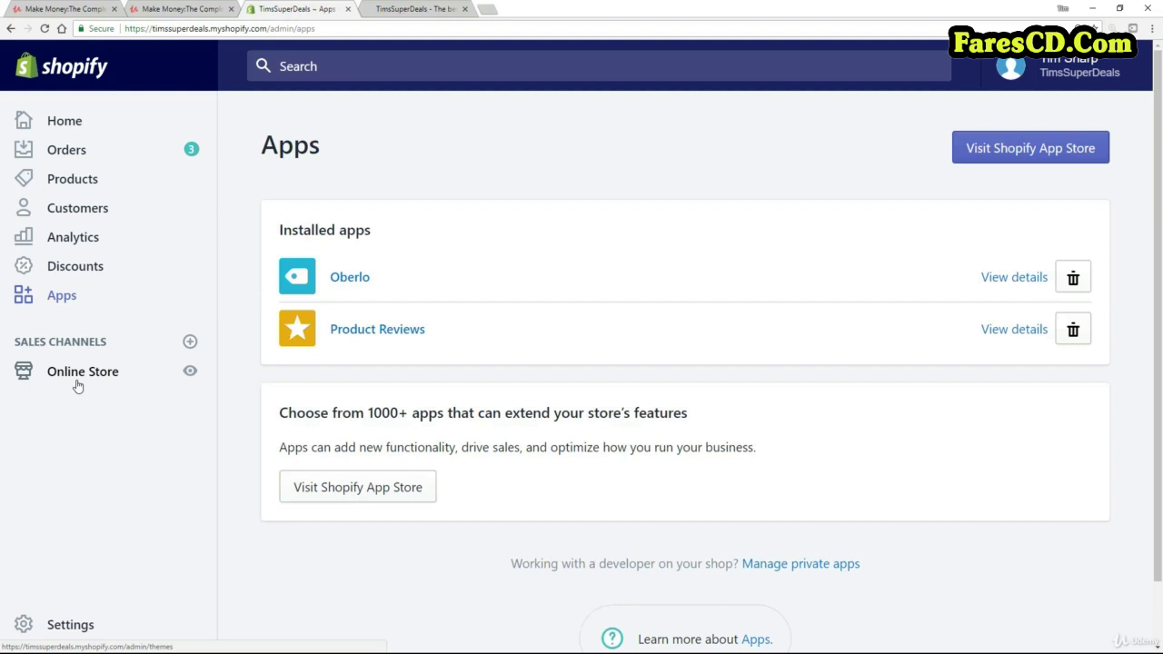
{"action": "left_click", "coordinate": [346, 281]}
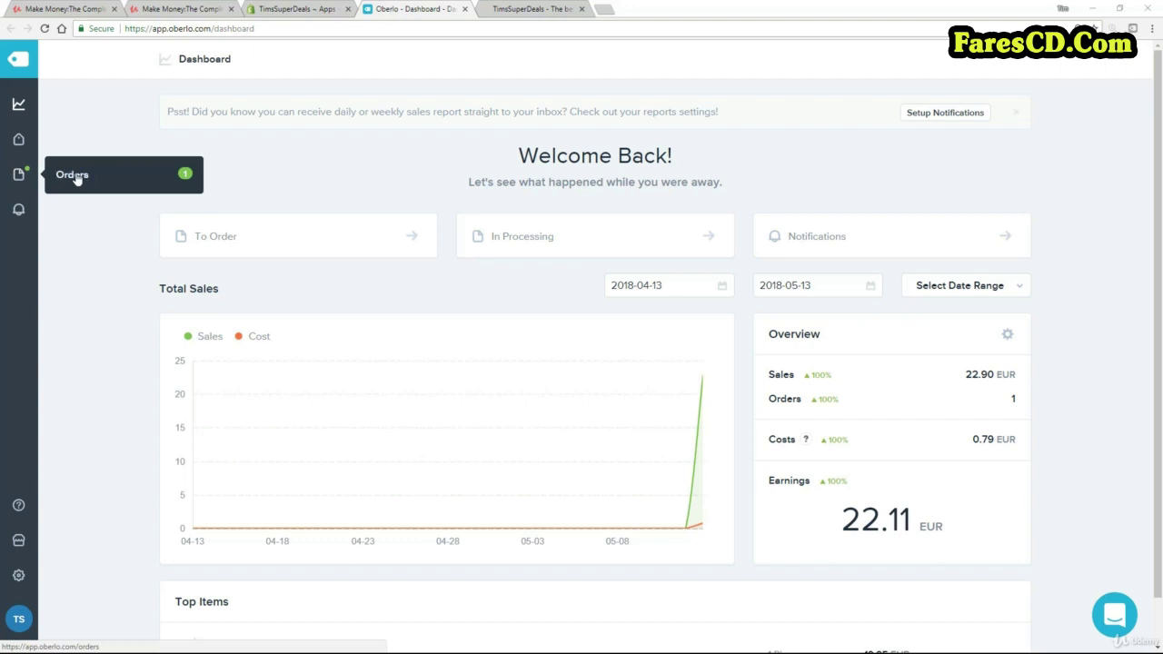
{"action": "left_click", "coordinate": [77, 176]}
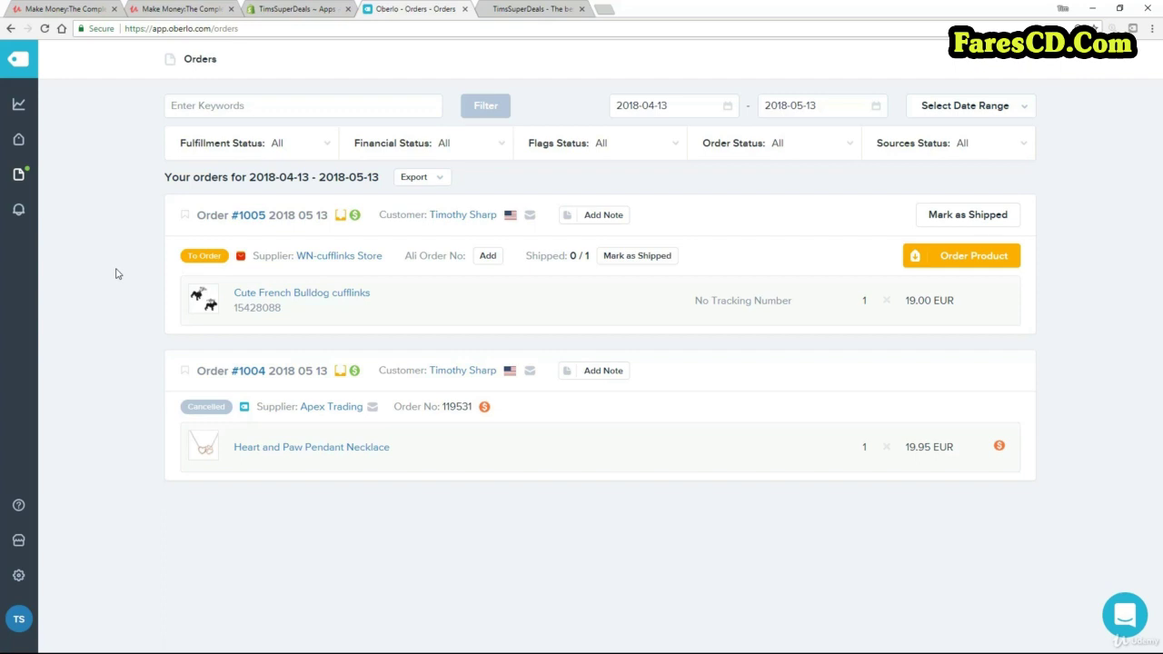
In Oberlo's supplier settings, set the default AliExpress shipping method to ePacket
{"action": "left_click", "coordinate": [18, 578]}
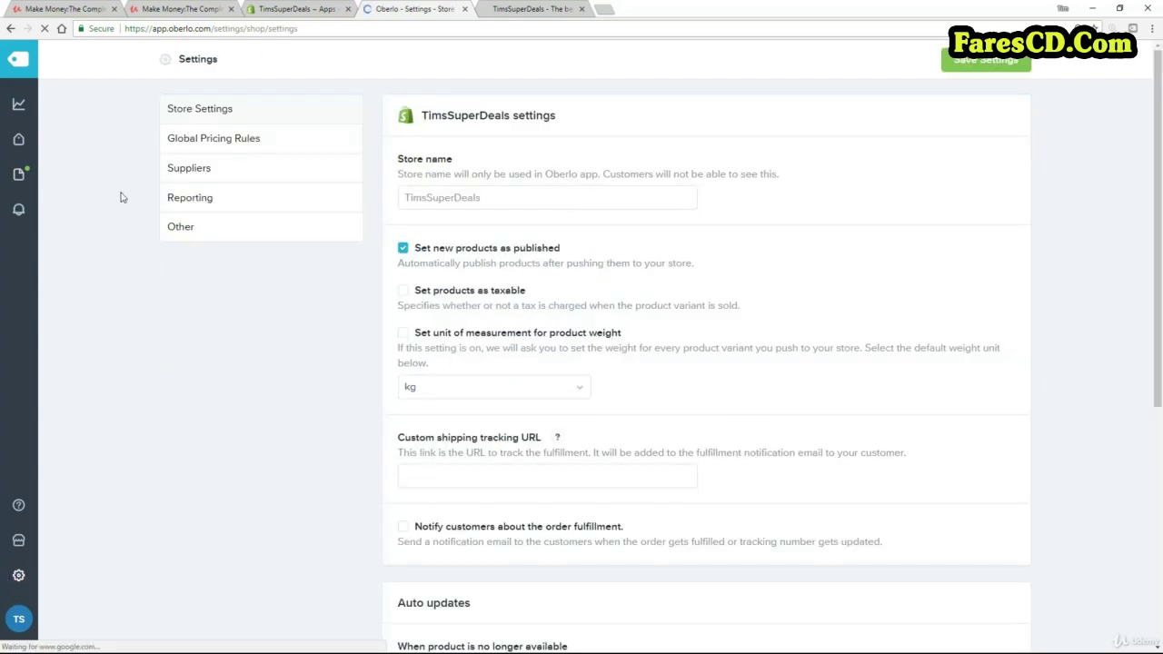
{"action": "left_click", "coordinate": [179, 180]}
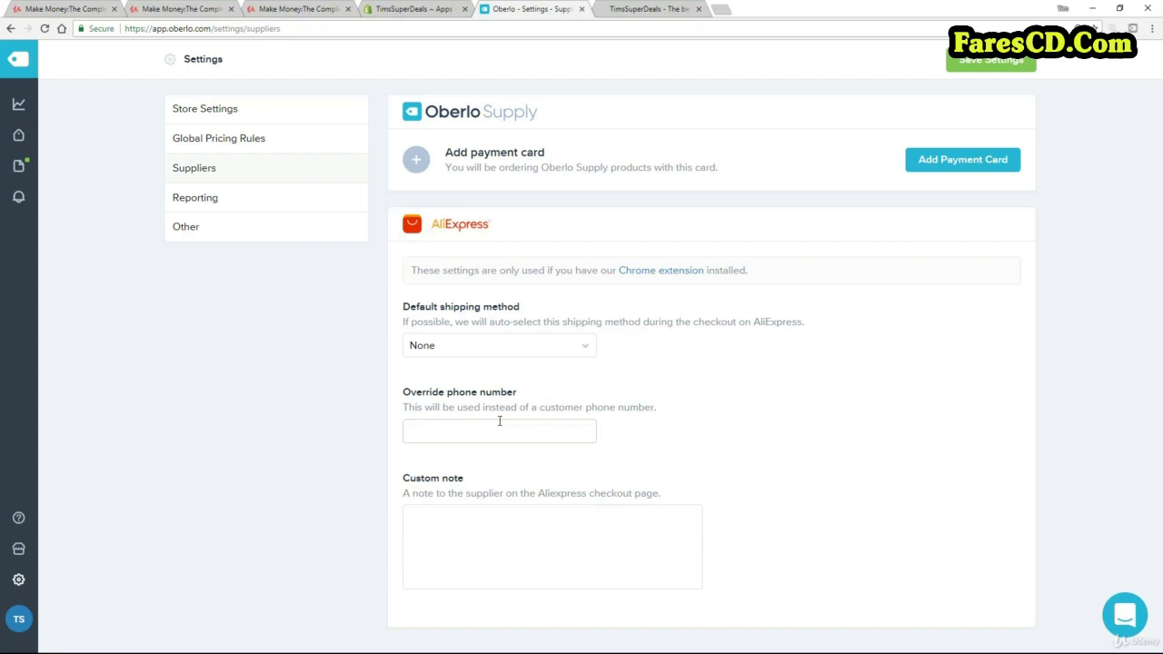
{"action": "left_click", "coordinate": [515, 346]}
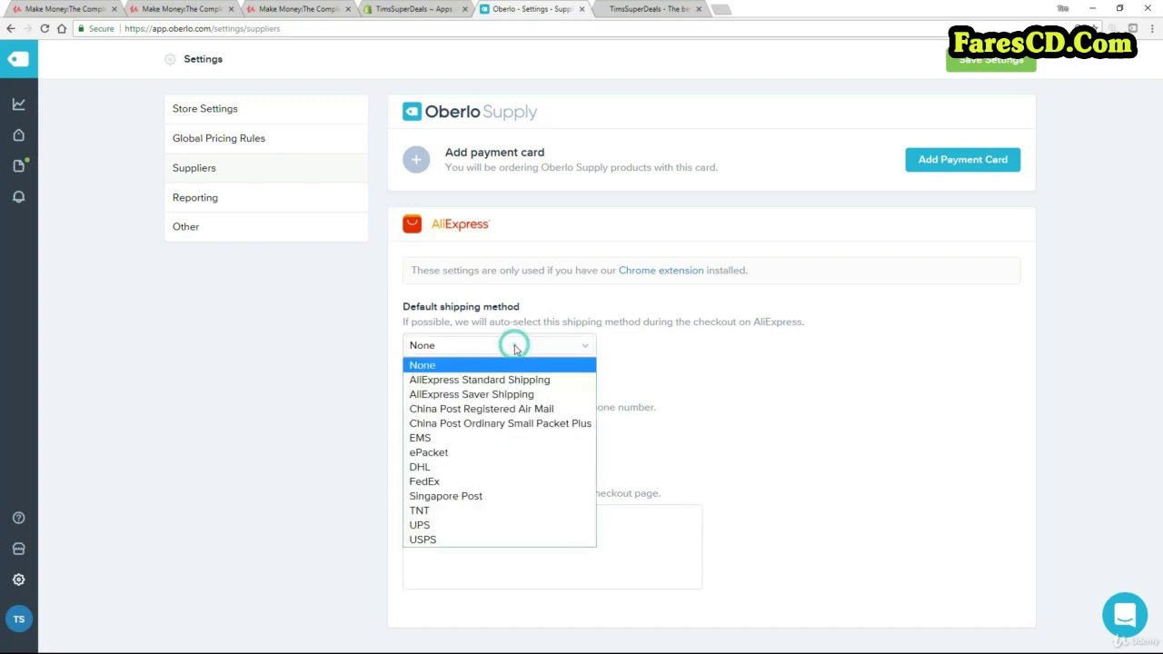
{"action": "left_click", "coordinate": [440, 452]}
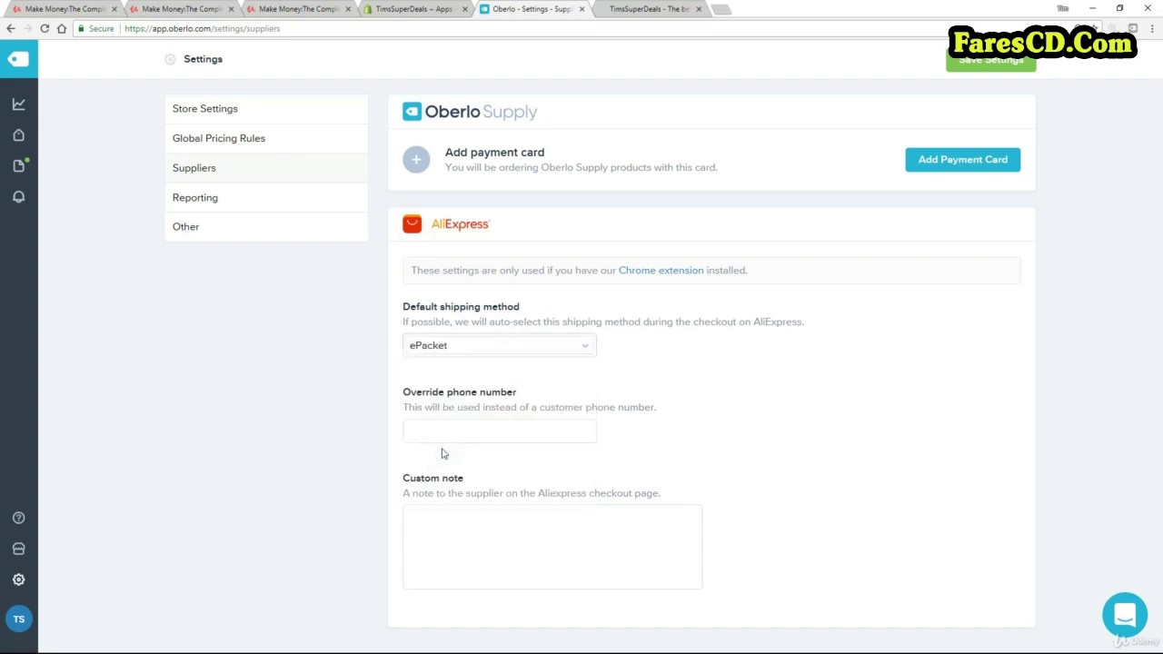
Enter the override phone number that replaces the customer's number on AliExpress orders
{"action": "left_click_drag", "start_coordinate": [405, 394], "coordinate": [522, 397]}
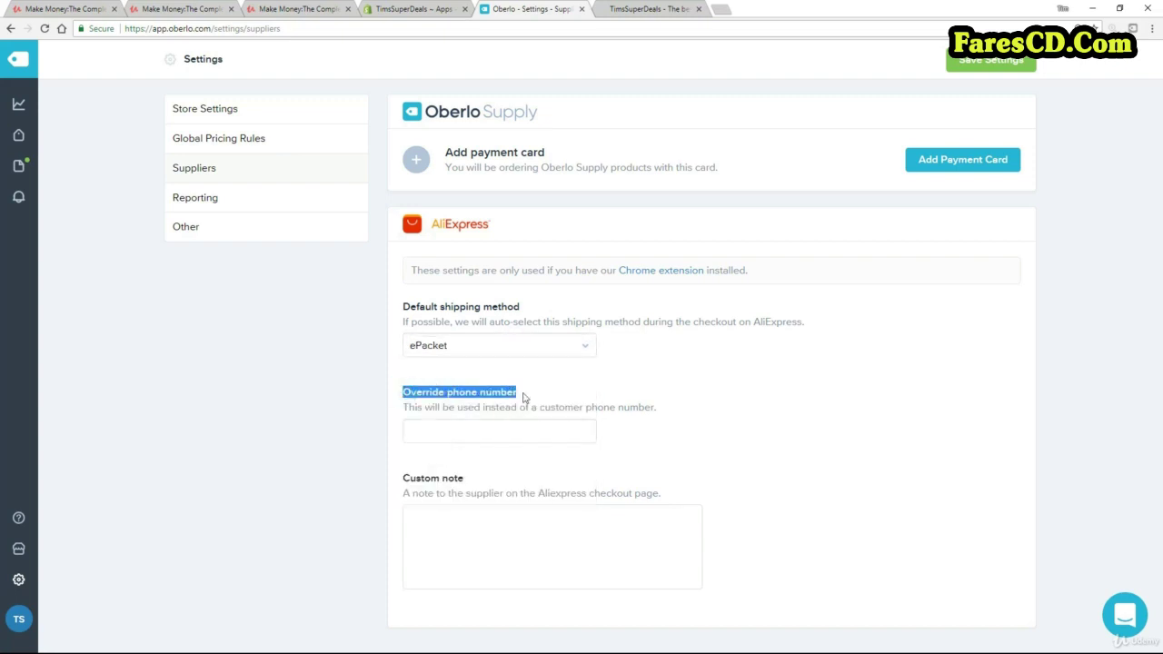
{"action": "left_click", "coordinate": [468, 428]}
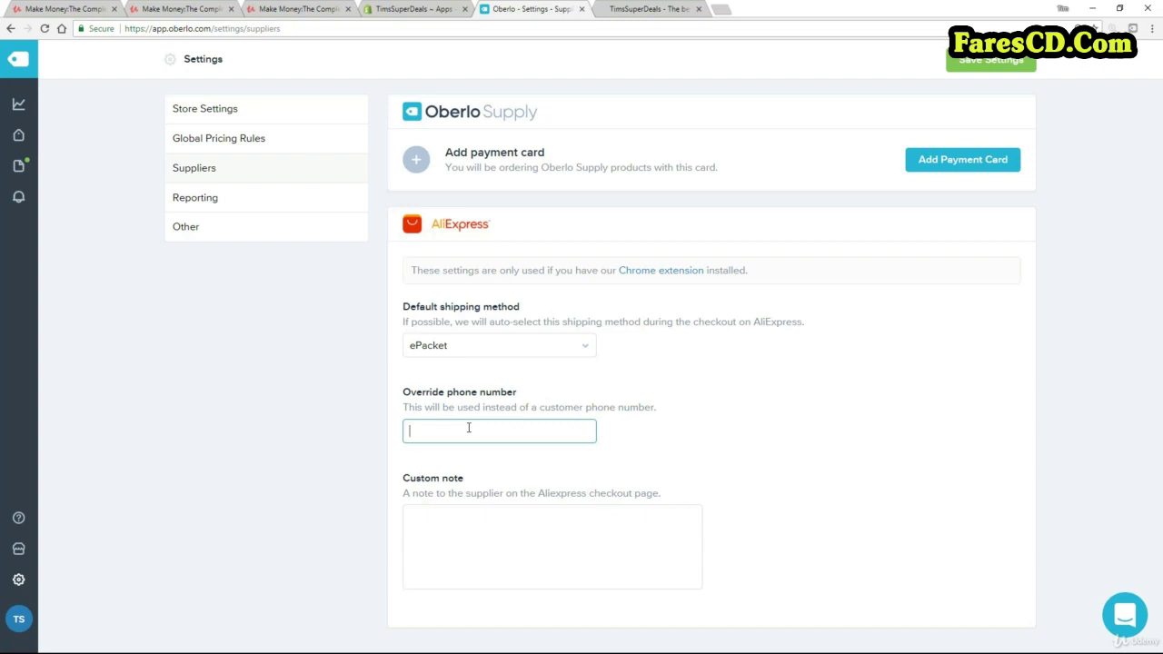
{"action": "key", "text": "ctrl+v"}
Add the custom note "Please do not include the original invoice. This is a drop ship. Thank you." and save the supplier settings
{"action": "left_click", "coordinate": [443, 544]}
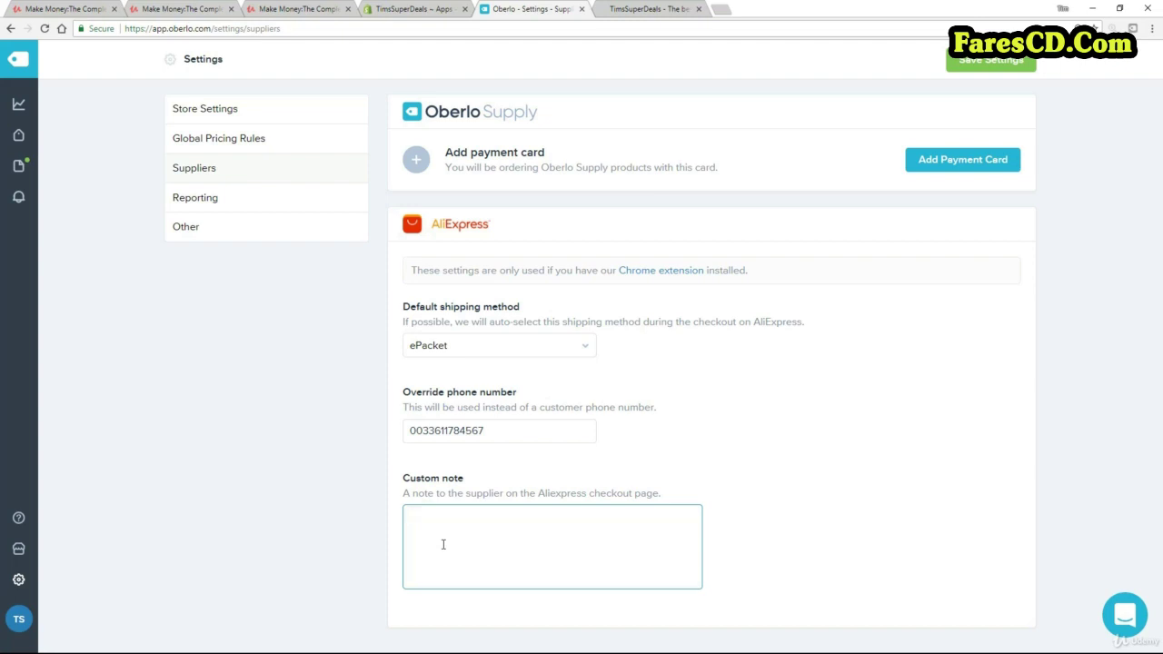
{"action": "type", "text": "Please do not include the original invoice.  This is a drop ship. Thank you."}
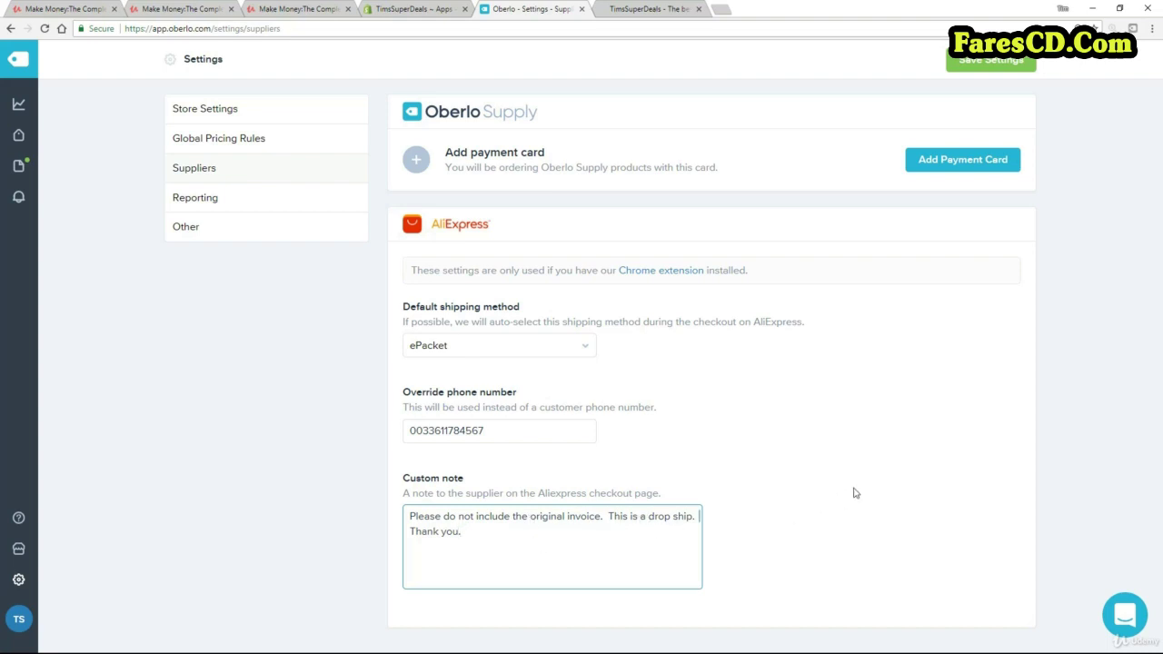
{"action": "left_click", "coordinate": [986, 69]}
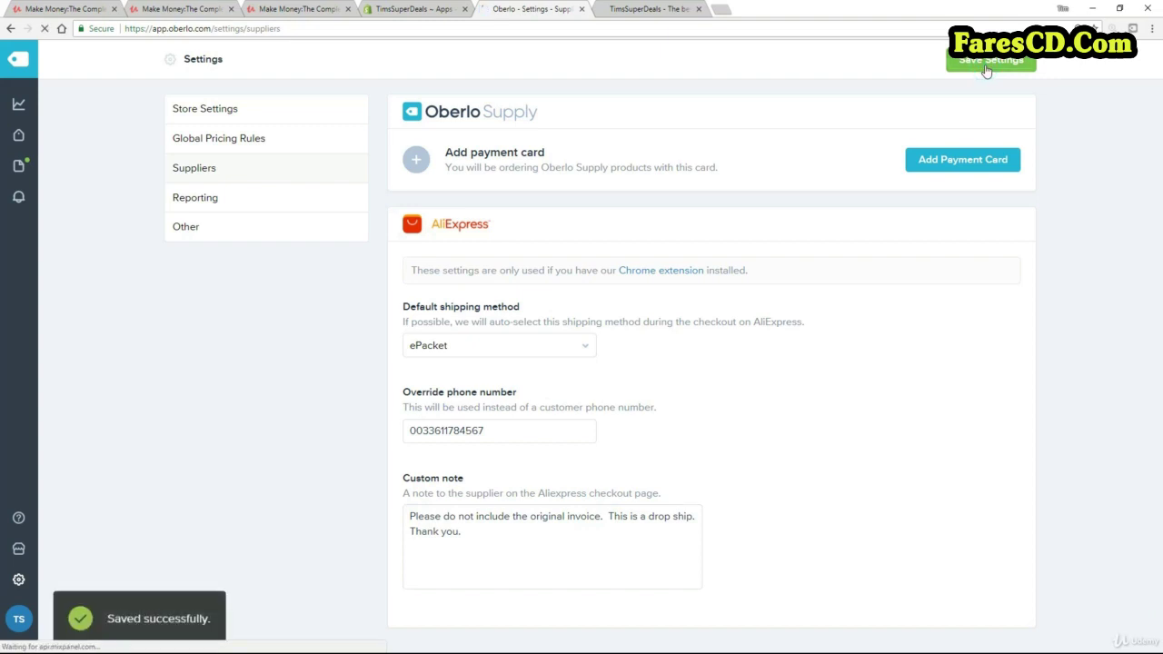
Order the Cute French Bulldog cufflinks from Oberlo's order list and review the seller message, shipping address and payment section at AliExpress checkout
{"action": "left_click", "coordinate": [87, 166]}
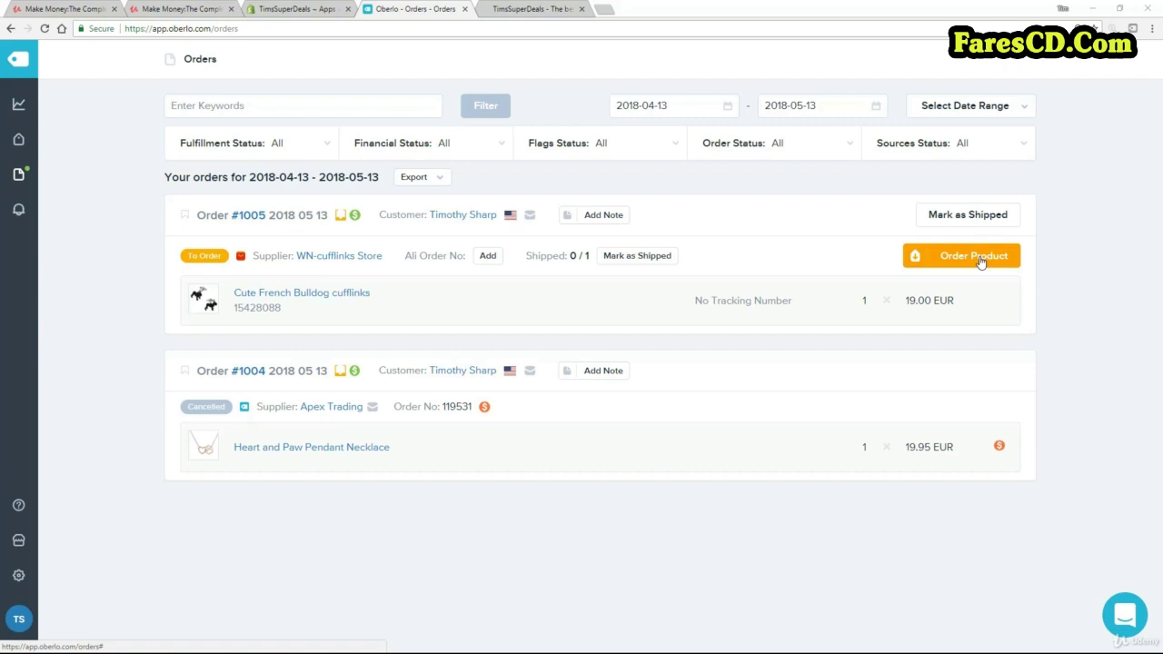
{"action": "left_click", "coordinate": [980, 262]}
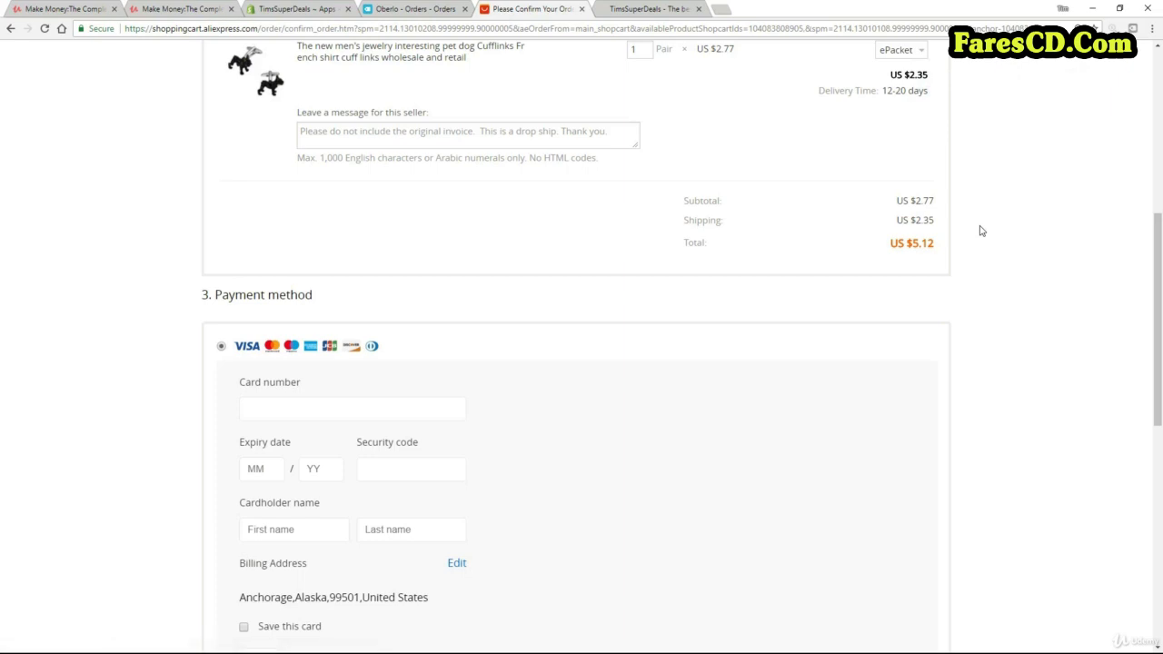
{"action": "left_click_drag", "start_coordinate": [301, 131], "coordinate": [616, 137]}
{"action": "left_click", "coordinate": [718, 143]}
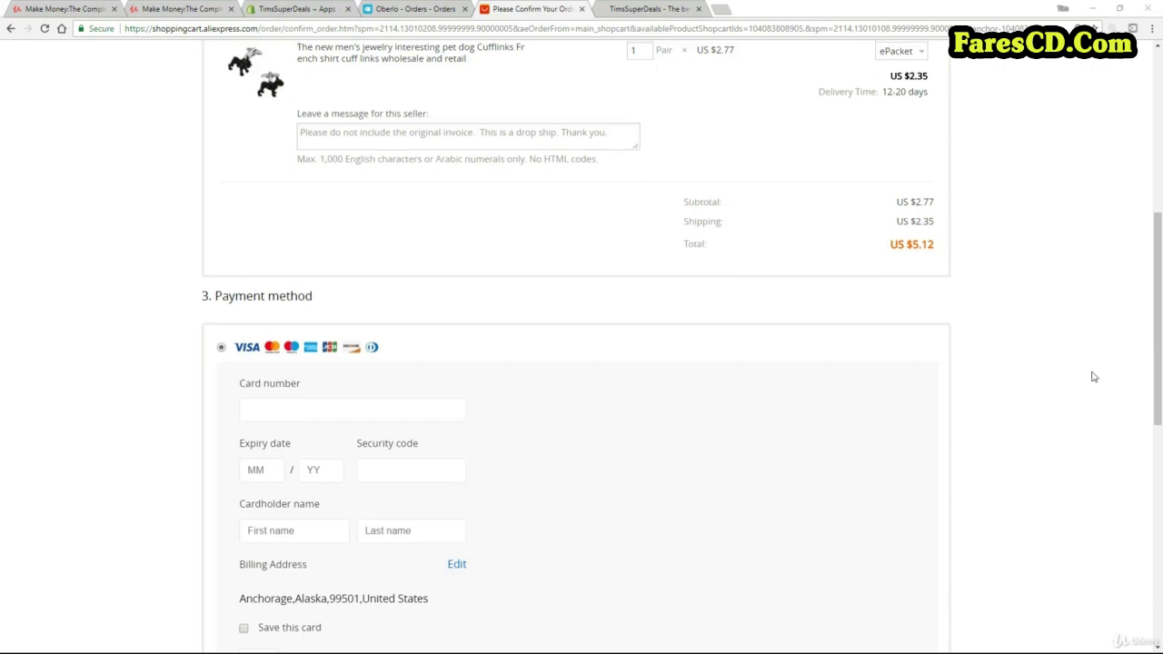
{"action": "scroll", "coordinate": [1092, 378], "scroll_direction": "up", "scroll_amount": 5}
{"action": "scroll", "coordinate": [1092, 377], "scroll_direction": "up", "scroll_amount": 1}
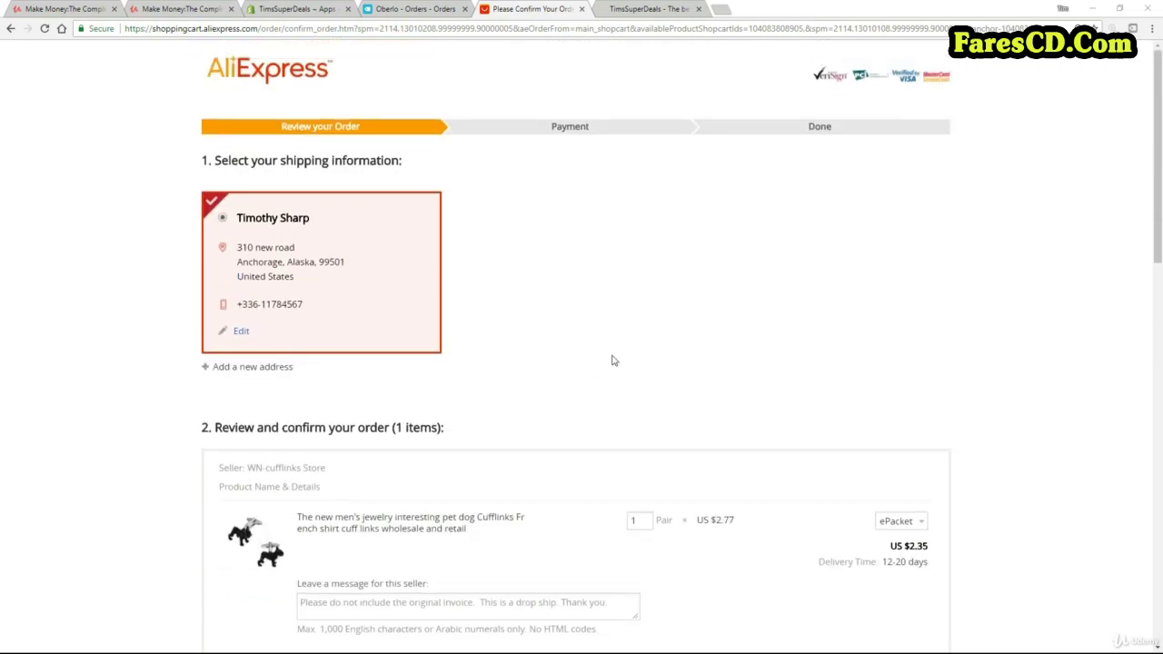
{"action": "scroll", "coordinate": [636, 369], "scroll_direction": "down", "scroll_amount": 1}
{"action": "scroll", "coordinate": [636, 370], "scroll_direction": "down", "scroll_amount": 5}
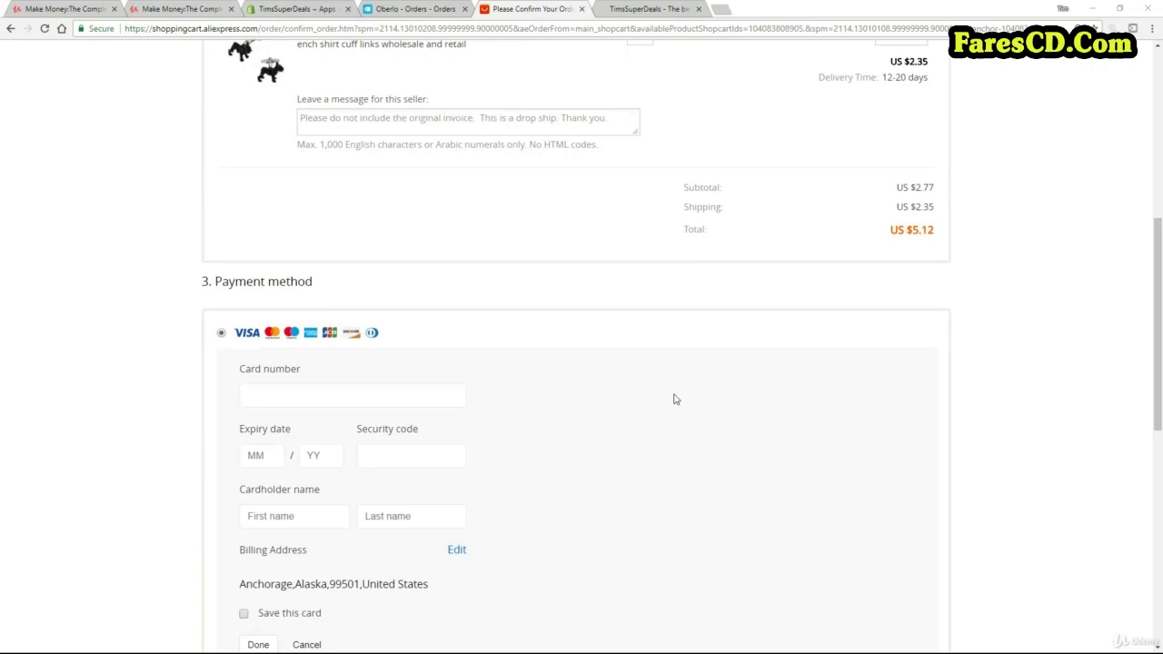
{"action": "scroll", "coordinate": [715, 399], "scroll_direction": "down", "scroll_amount": 2}
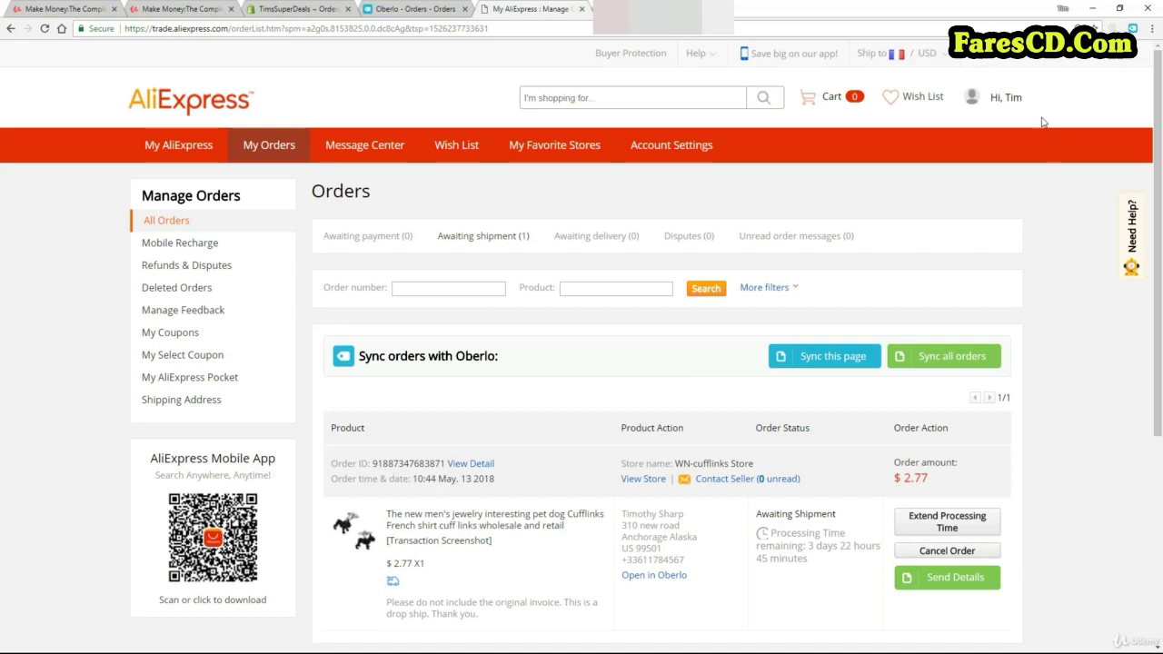
Sync the current AliExpress orders page with Oberlo and return to Oberlo's order list
{"action": "mouse_move", "coordinate": [974, 96]}
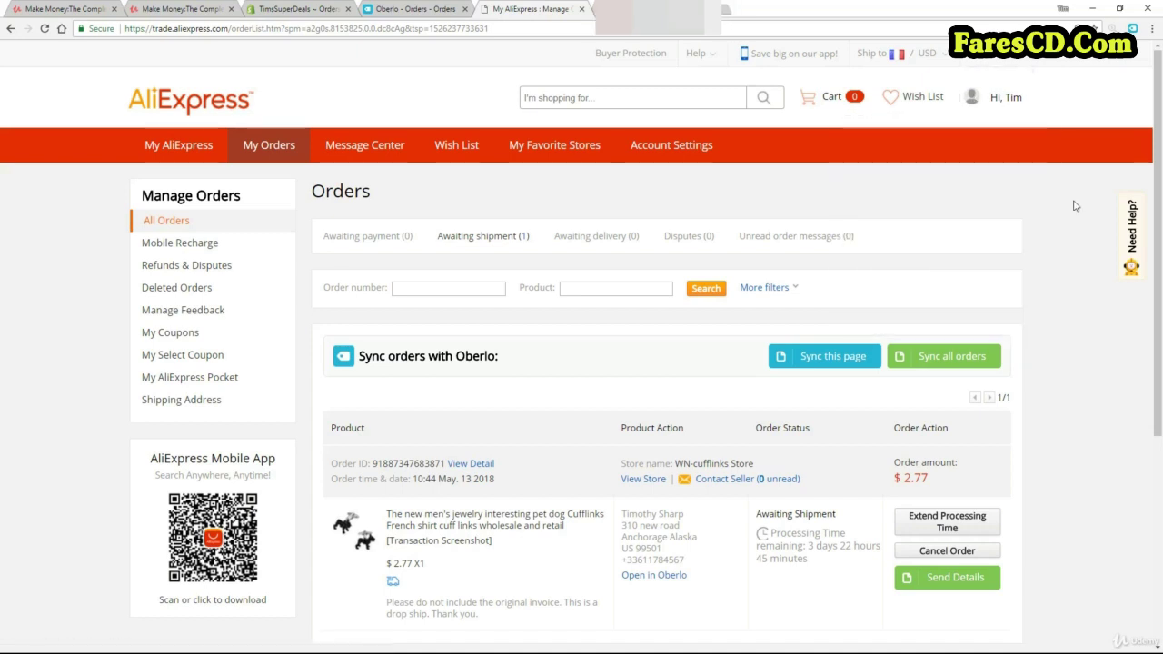
{"action": "left_click", "coordinate": [816, 359]}
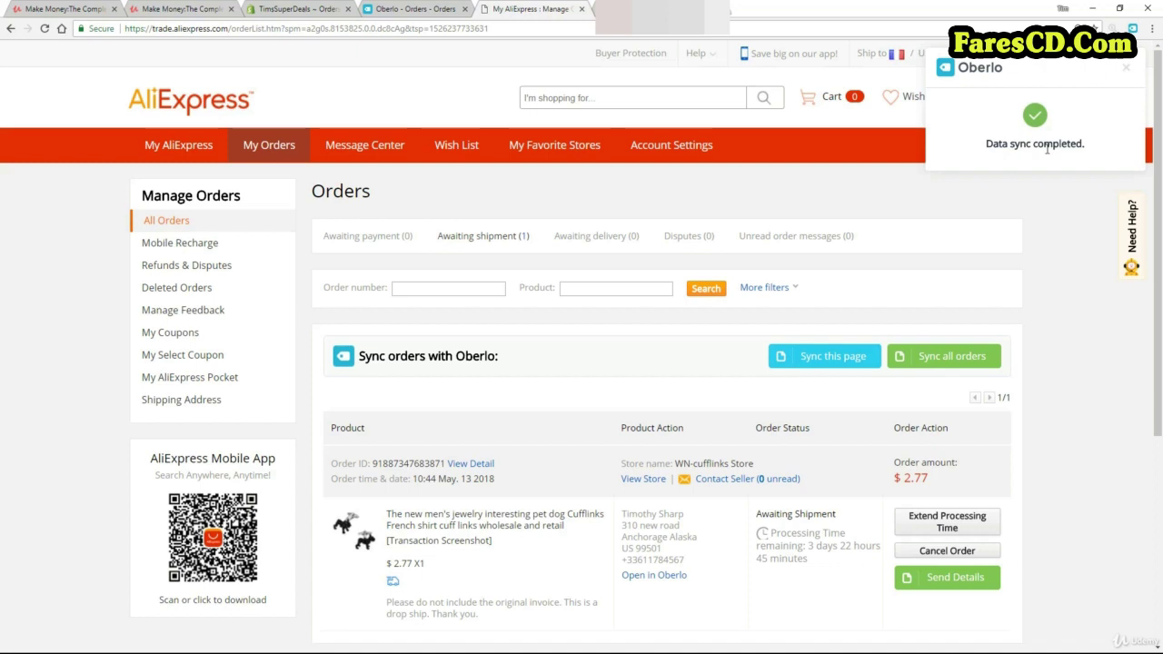
{"action": "left_click", "coordinate": [415, 11]}
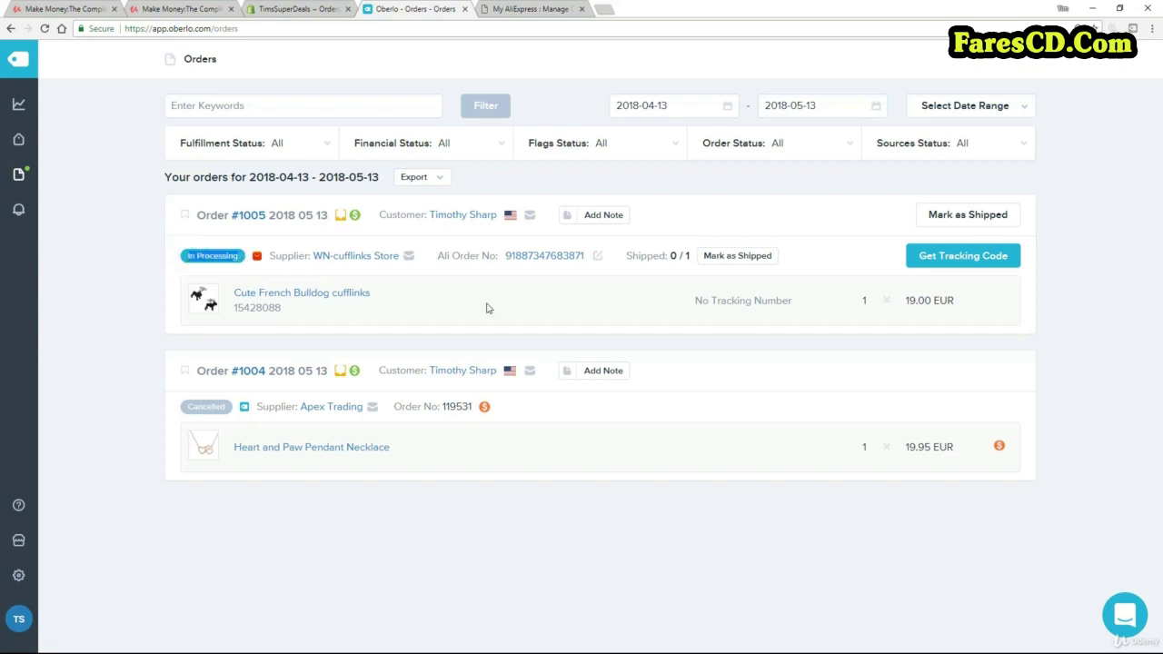
Compare the cufflinks order's AliExpress order number in Oberlo with the order ID on the AliExpress orders page
{"action": "mouse_move", "coordinate": [506, 252]}
{"action": "left_mouse_down"}
{"action": "mouse_move", "coordinate": [523, 256]}
{"action": "mouse_move", "coordinate": [506, 254]}
{"action": "left_mouse_up"}
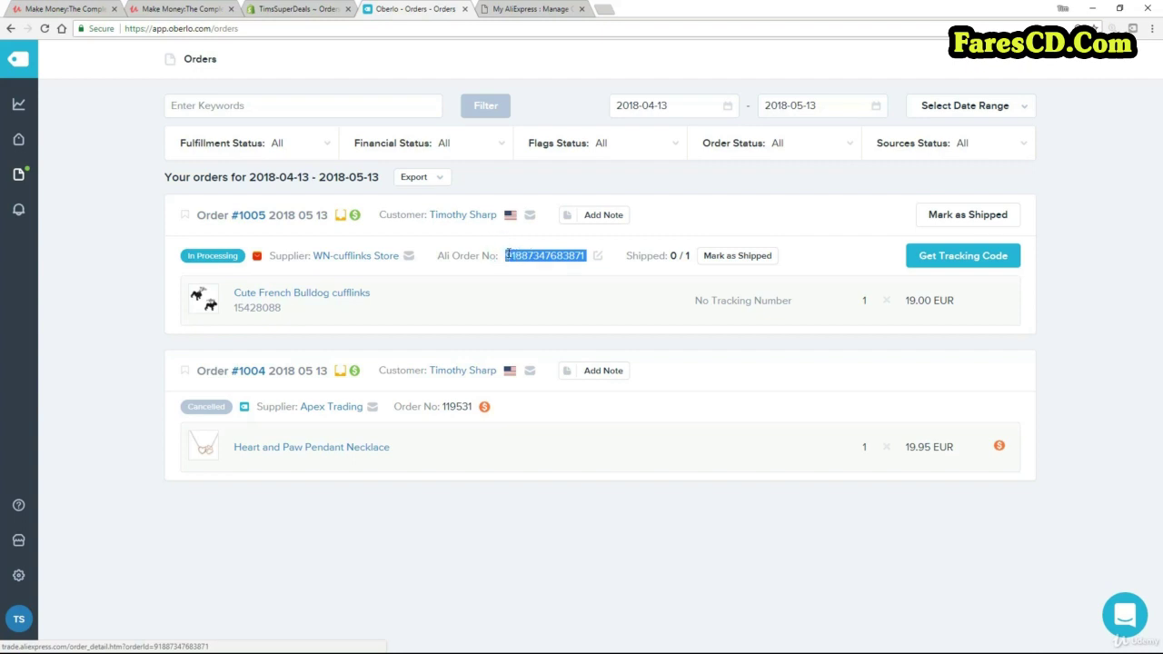
{"action": "left_click", "coordinate": [534, 11]}
{"action": "scroll", "coordinate": [487, 324], "scroll_direction": "down", "scroll_amount": 1}
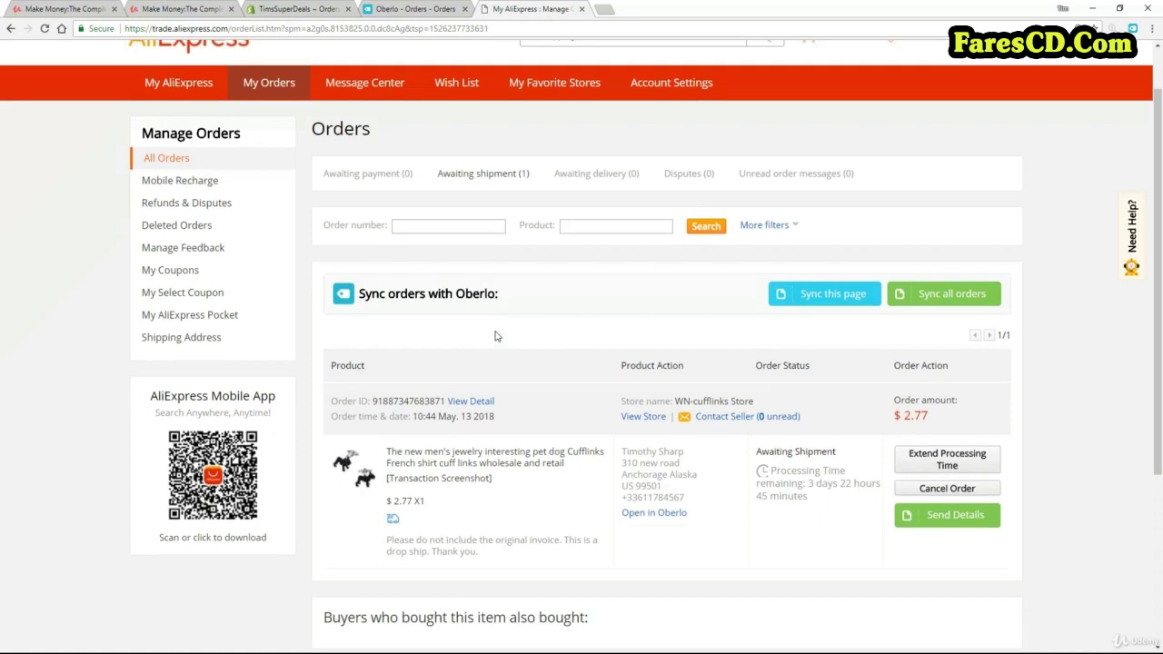
{"action": "double_click", "coordinate": [387, 342]}
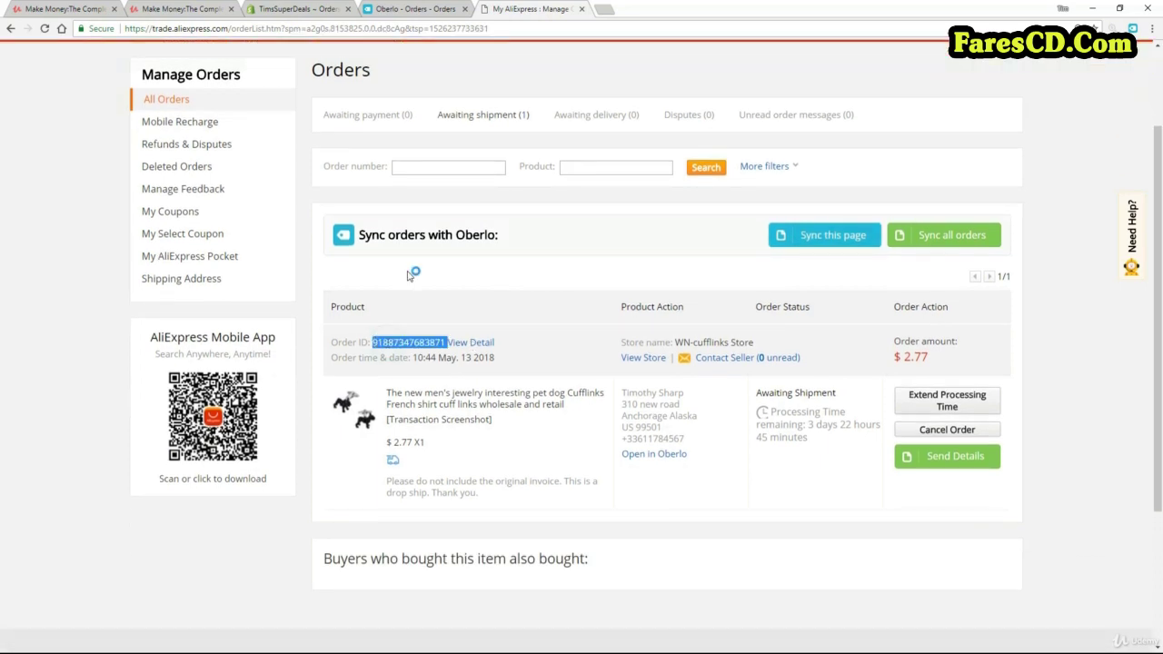
{"action": "left_click", "coordinate": [410, 9]}
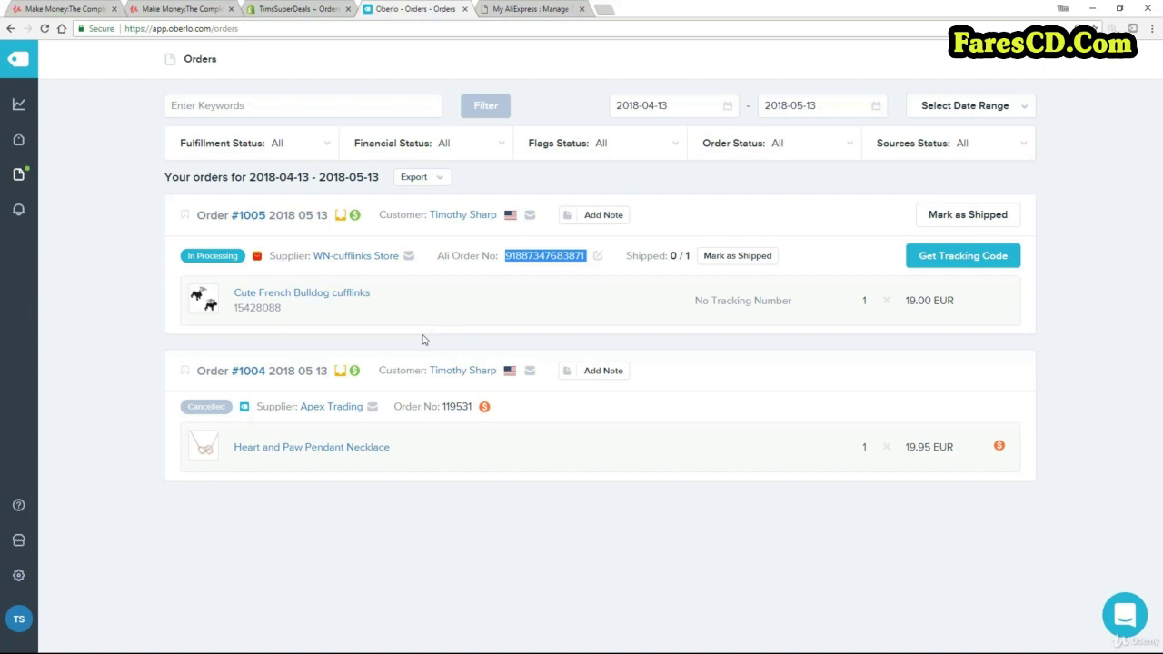
{"action": "left_click", "coordinate": [550, 305]}
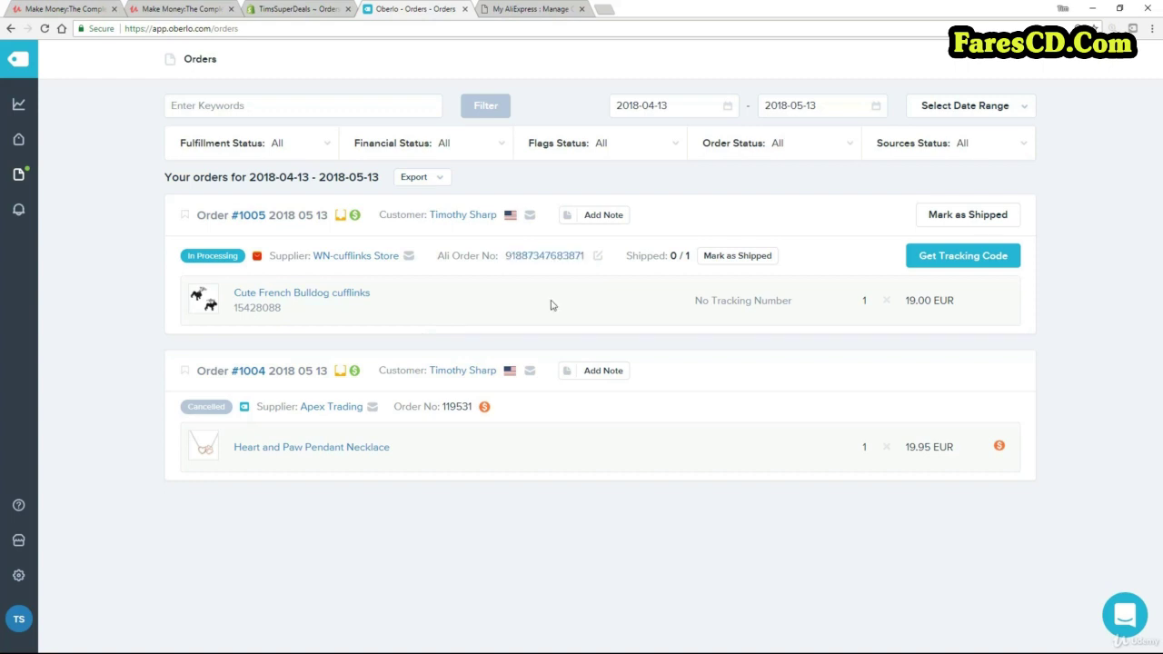